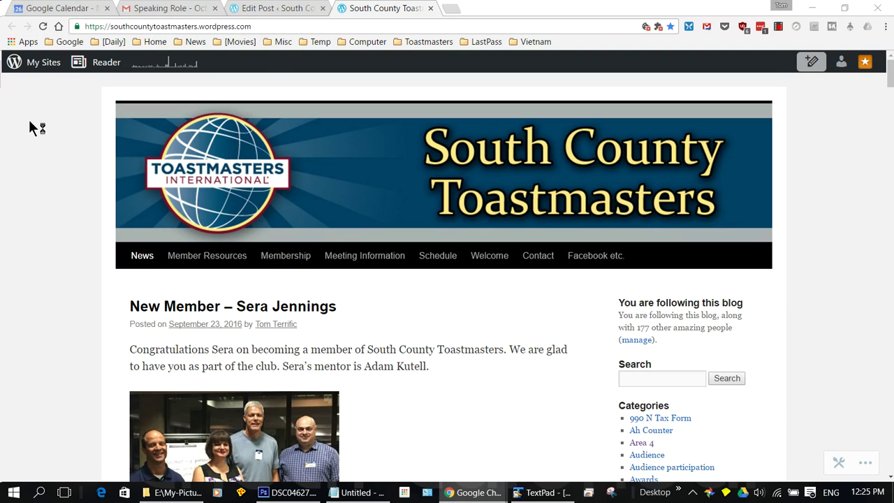
- Open the South County Toastmasters site management menu from My Sites
left_click(33, 64)
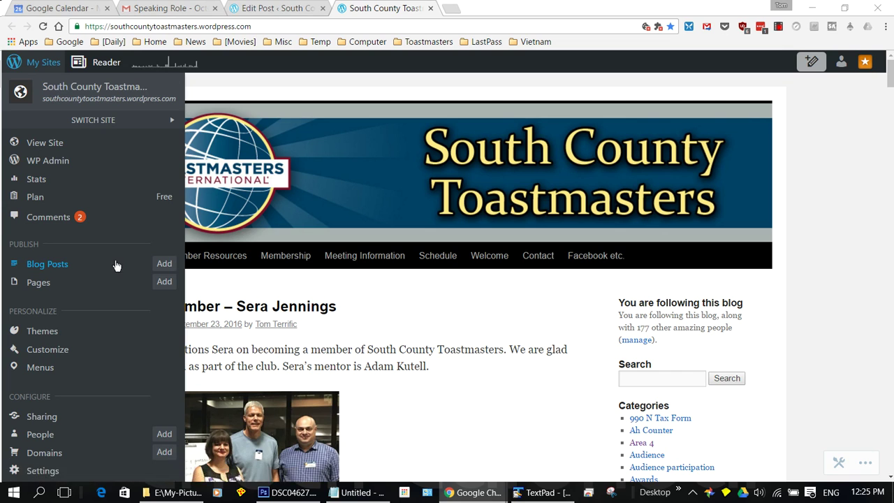
- Start a new blog post titled 'New Member - ' plus the new member's name
left_click(164, 266)
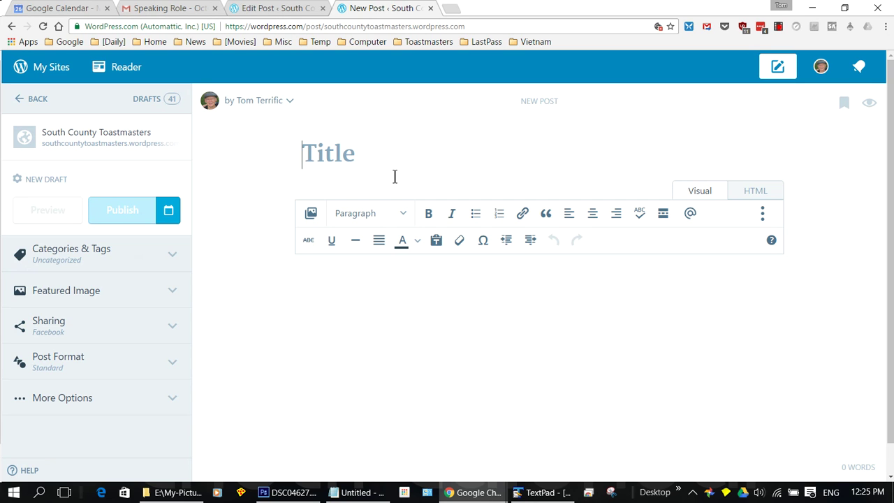
type("New")
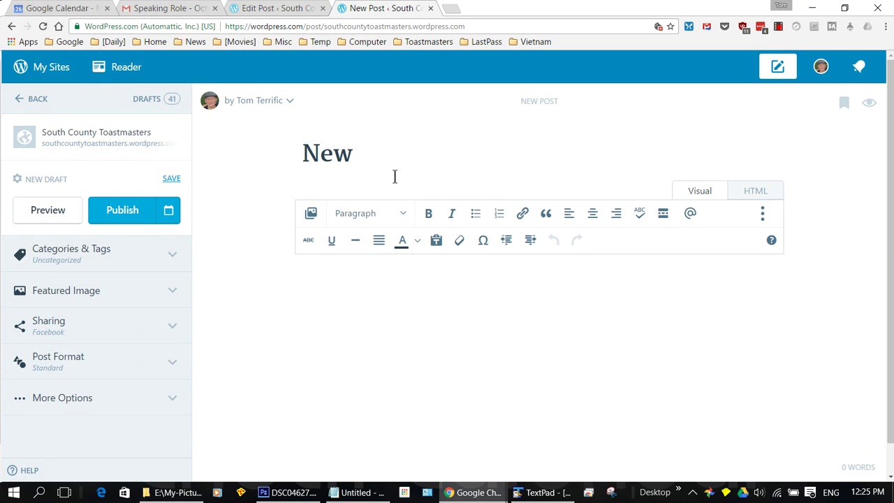
type(" Memb")
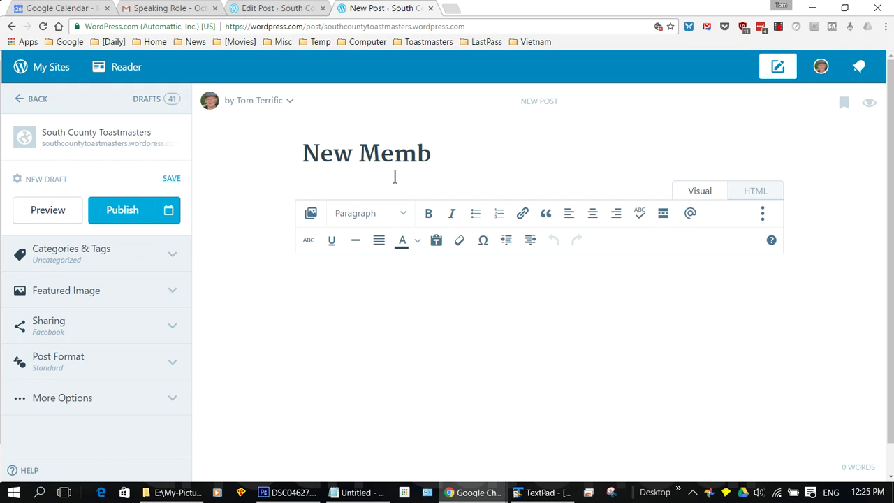
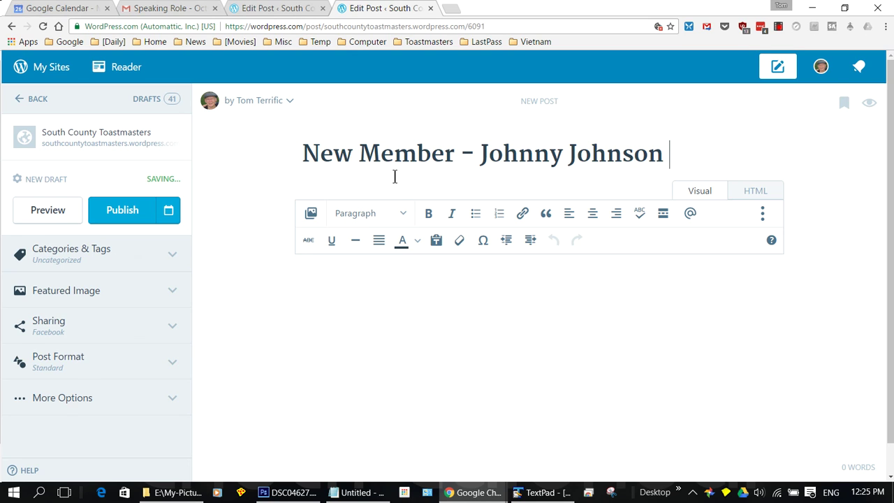
left_click(419, 290)
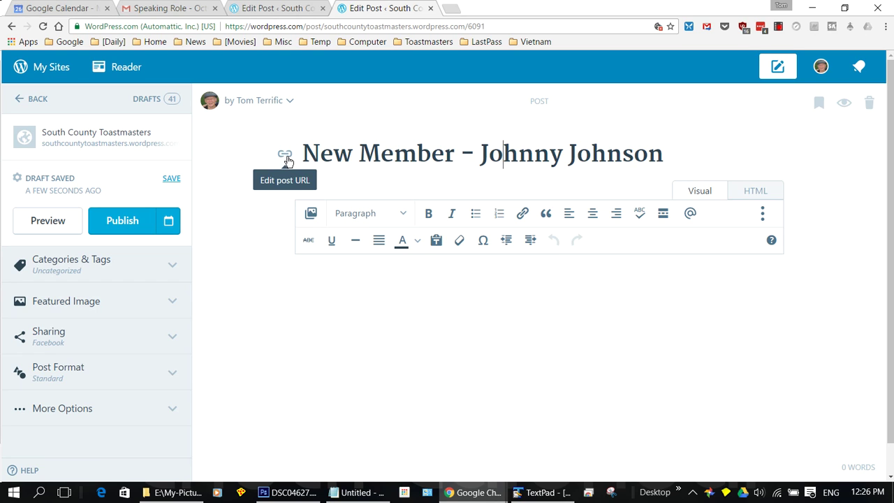
- Shorten the member's first name in the title and check the new-member URL slug
left_click(560, 150)
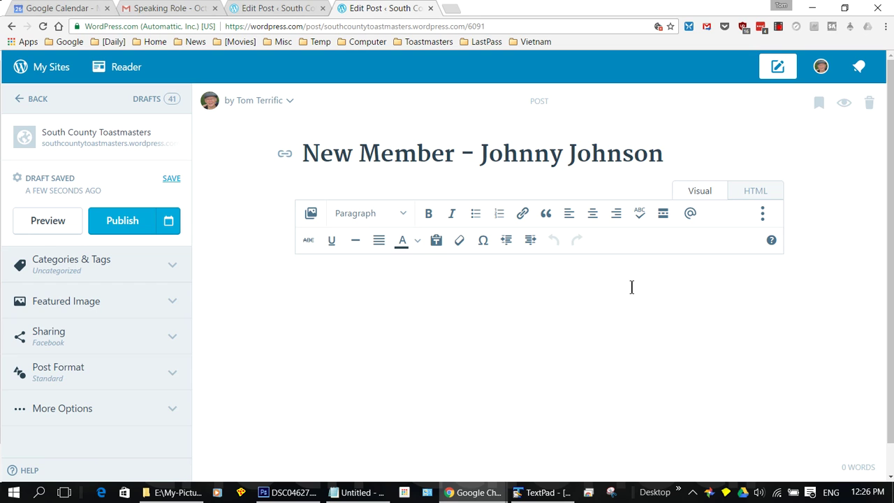
key("BackSpace")
key("BackSpace")
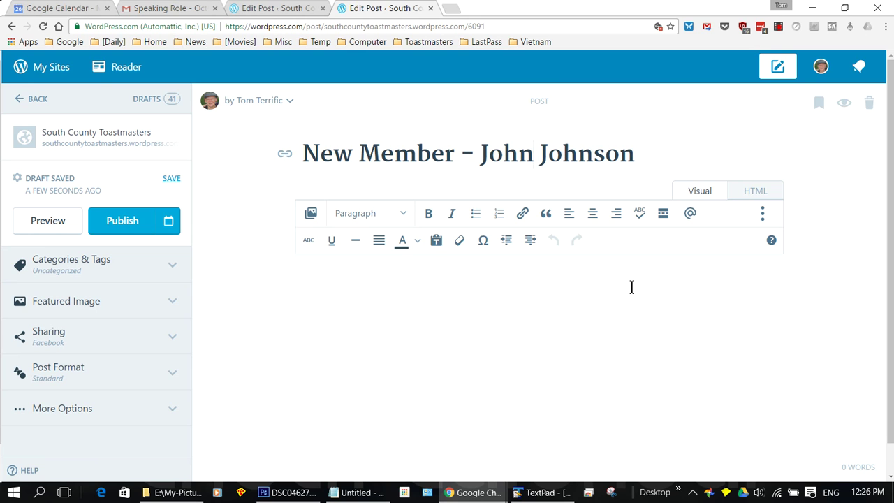
left_click(285, 160)
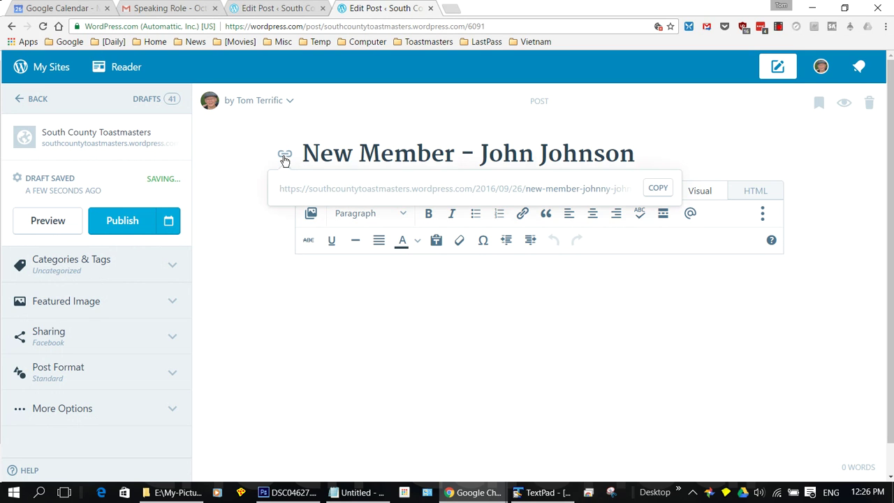
left_click(589, 190)
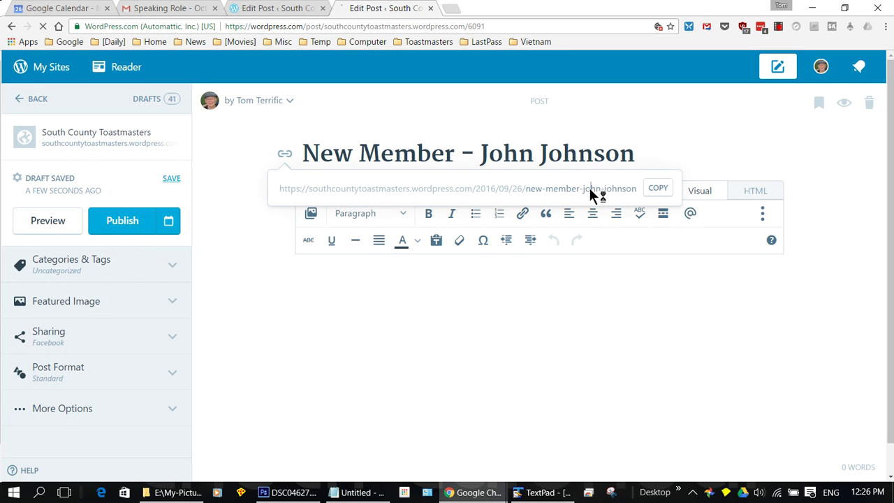
left_click(612, 189)
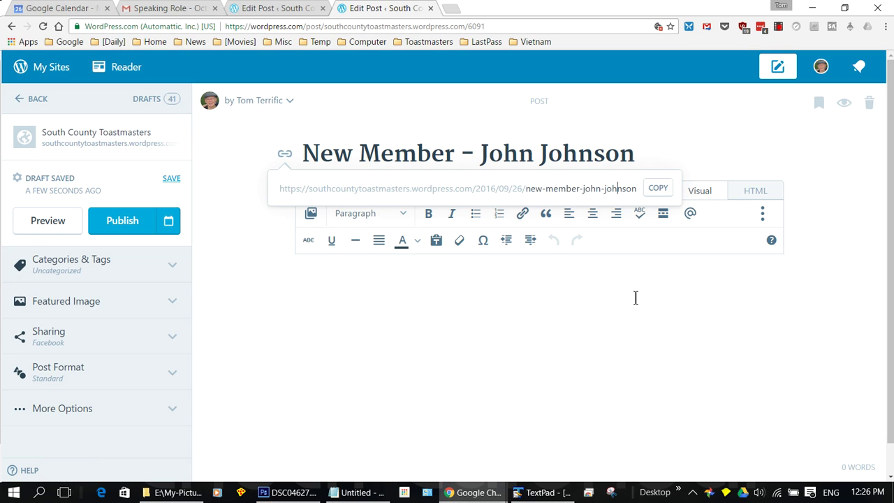
left_click(648, 155)
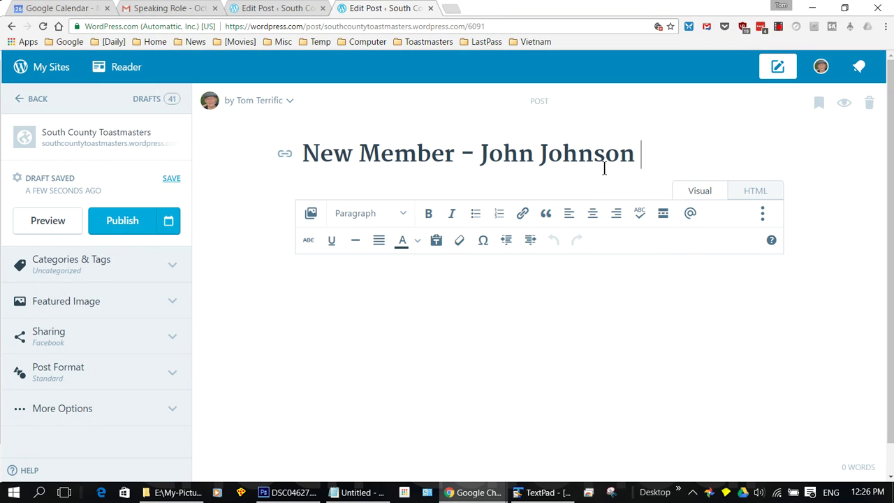
- Type a body sentence welcoming the new member by name to SCTM
left_click(373, 280)
type("Welvom")
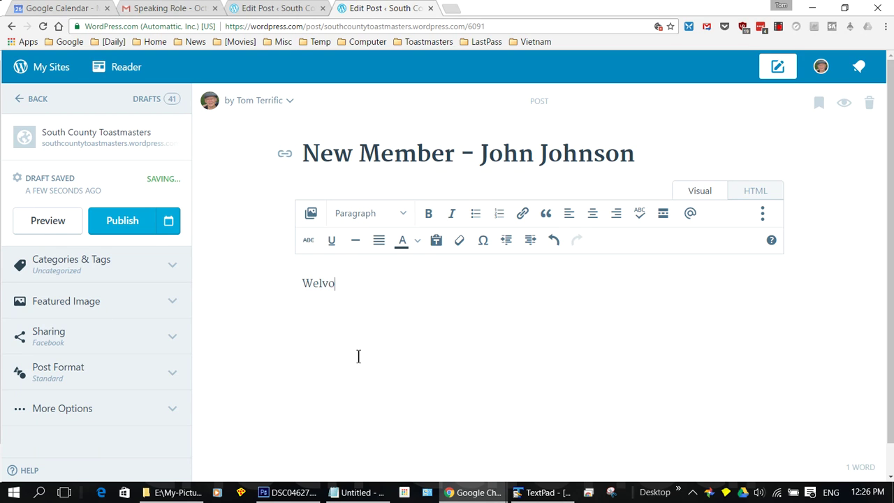
key("BackSpace")
key("BackSpace")
key("BackSpace")
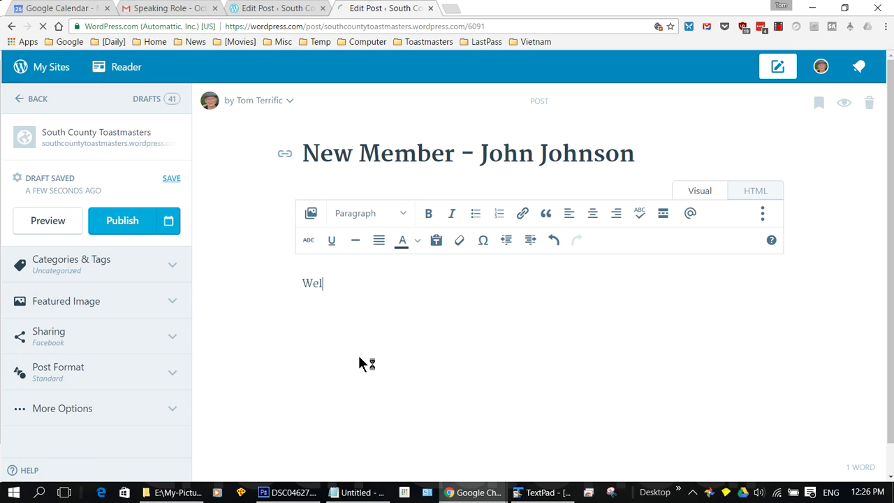
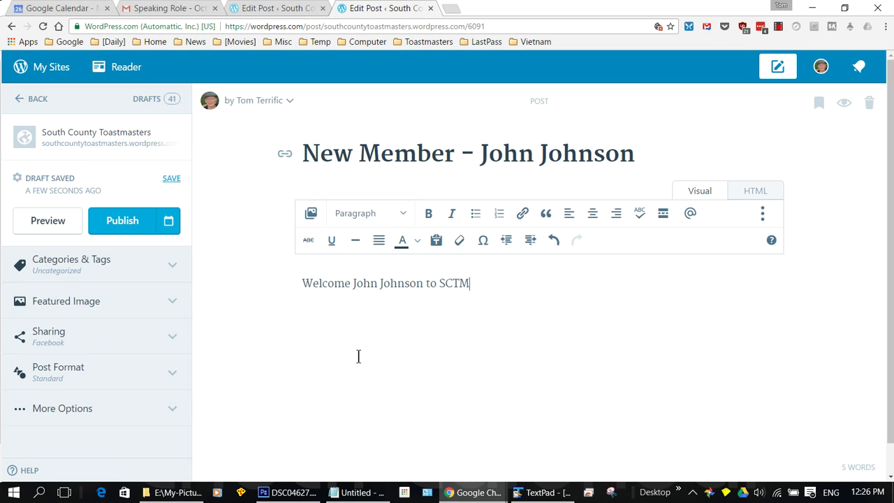
type(".")
left_click(297, 287)
left_click(311, 214)
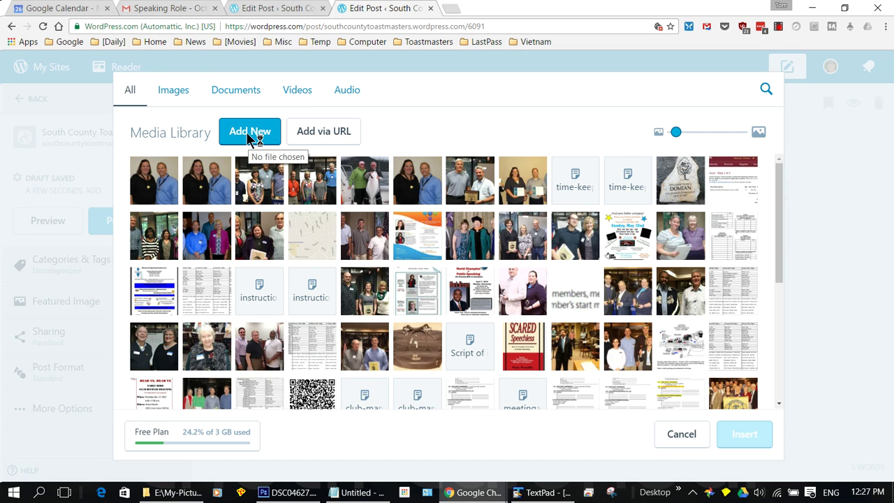
left_click(249, 136)
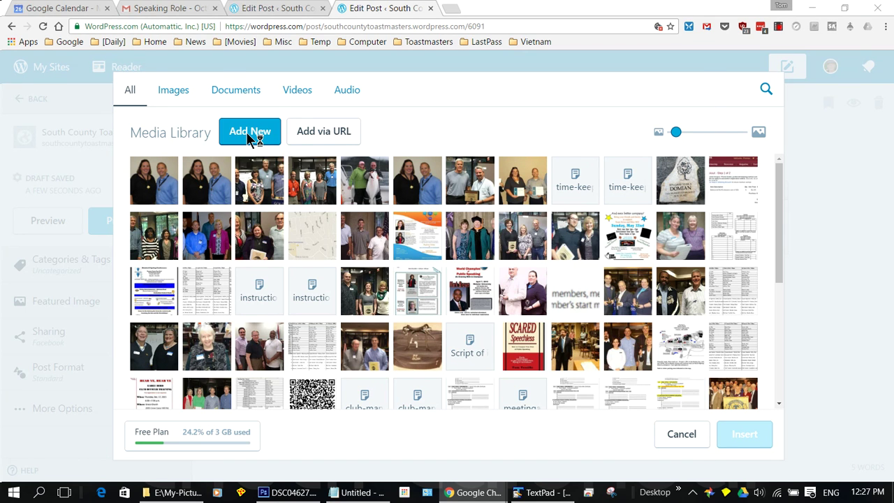
left_click(157, 192)
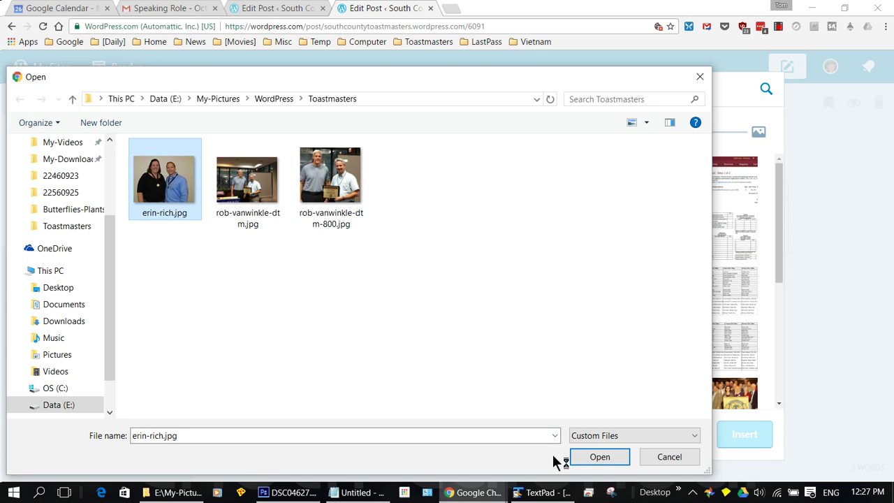
left_click(596, 459)
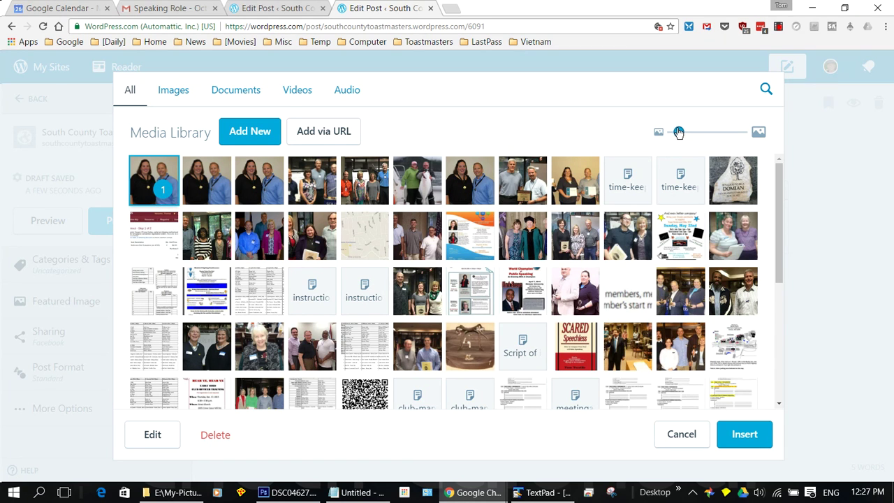
mouse_move(670, 137)
left_mouse_down()
mouse_move(712, 139)
mouse_move(657, 146)
left_mouse_up()
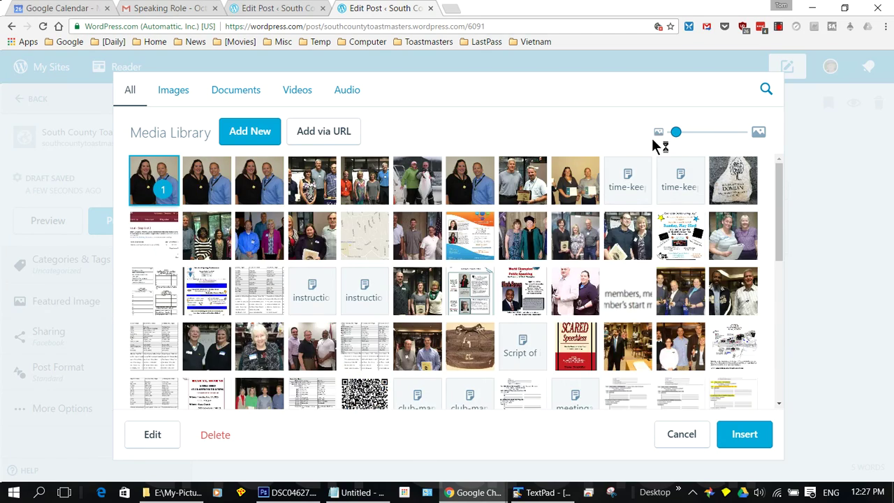
scroll(527, 212, "down", 10)
scroll(527, 211, "down", 2)
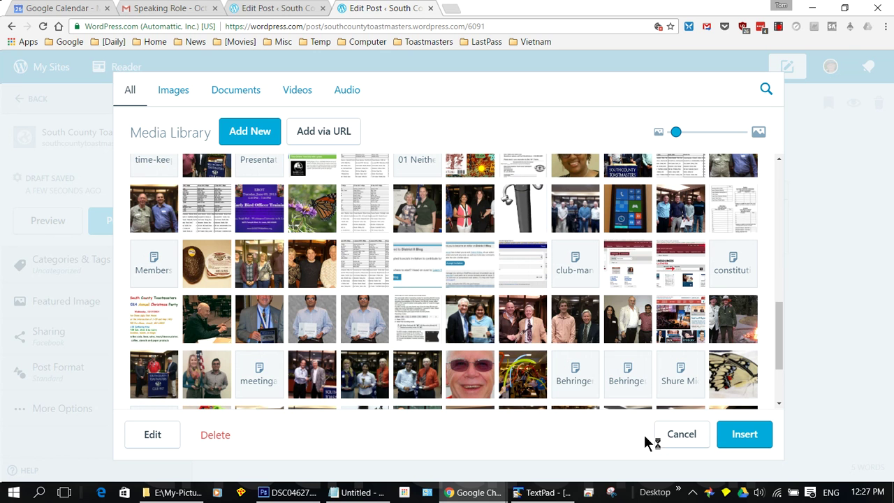
scroll(425, 313, "up", 12)
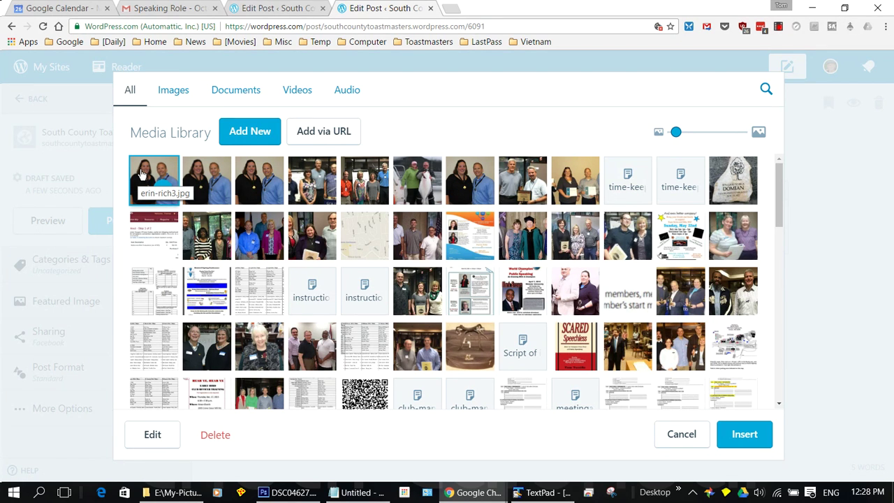
left_click(752, 435)
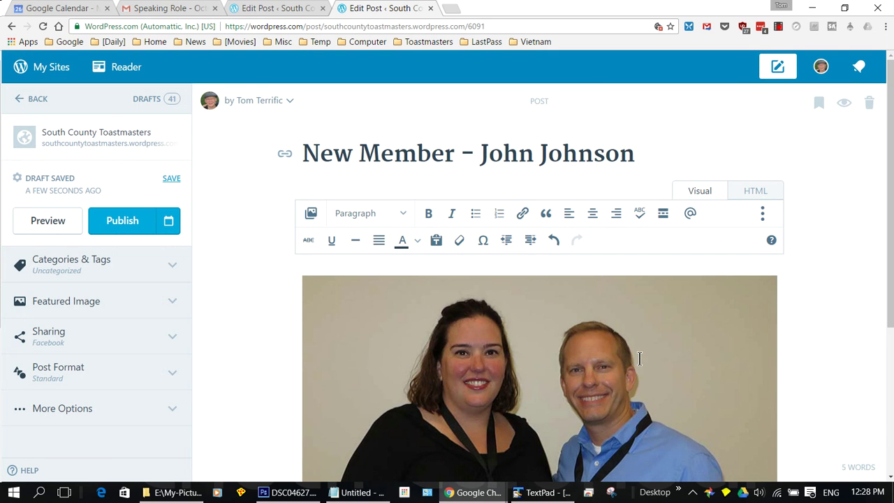
- File the post under the Members-New category
scroll(639, 358, "down", 3)
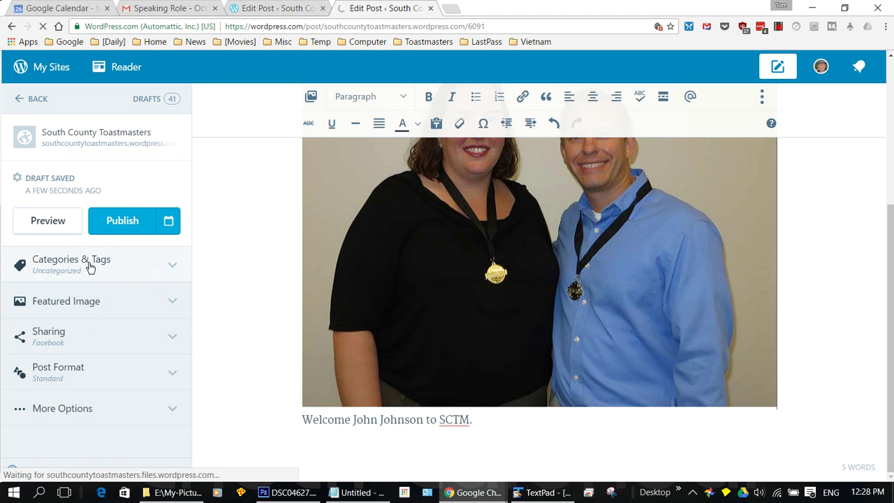
left_click(174, 268)
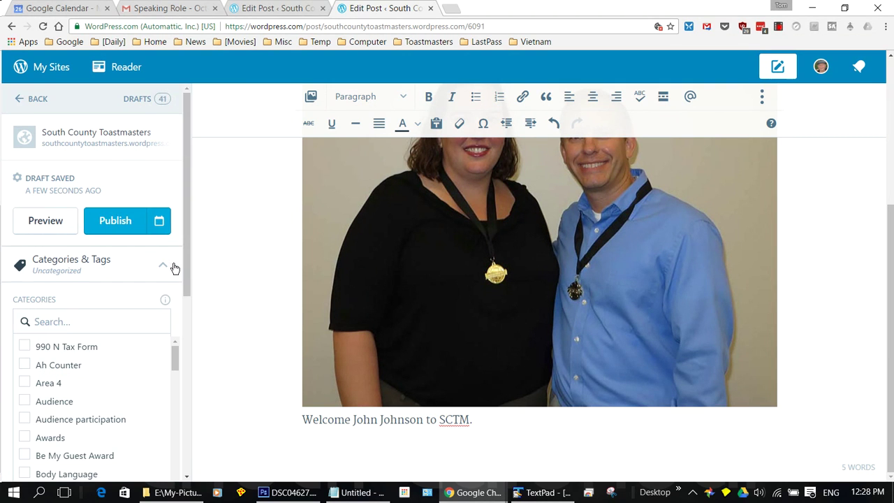
scroll(120, 343, "down", 5)
scroll(116, 337, "down", 4)
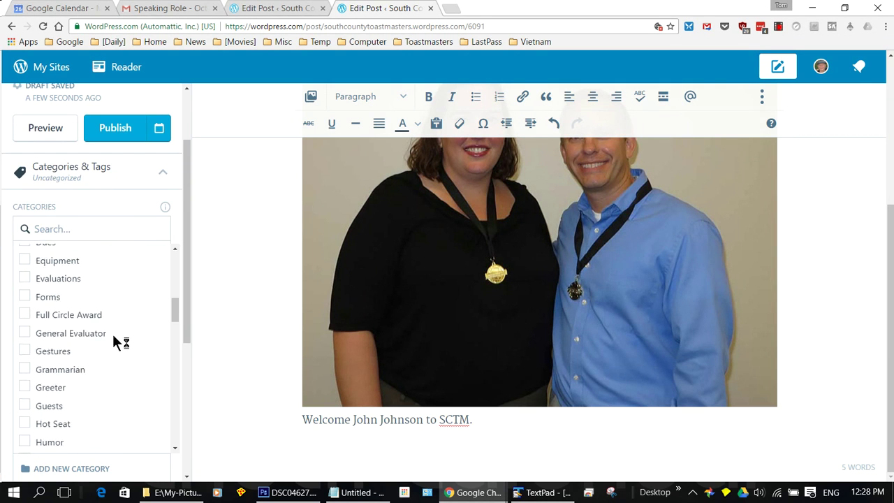
scroll(98, 330, "down", 4)
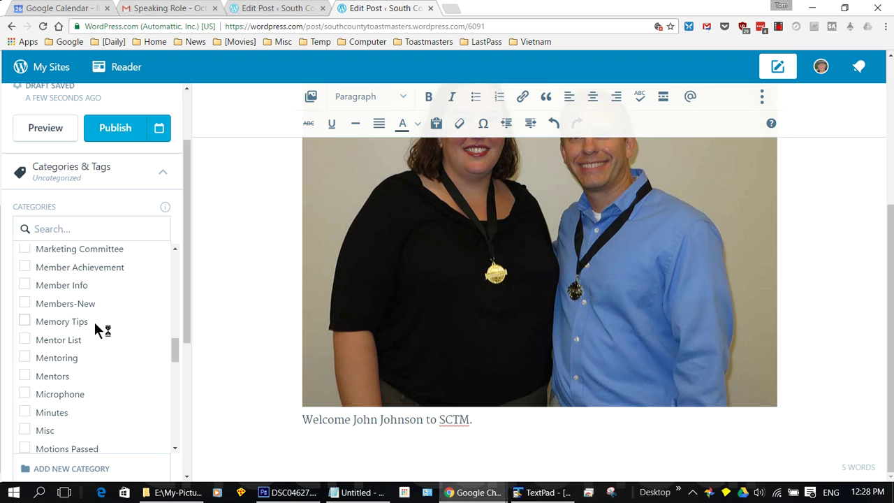
scroll(94, 322, "down", 2)
scroll(94, 322, "up", 2)
left_click(25, 305)
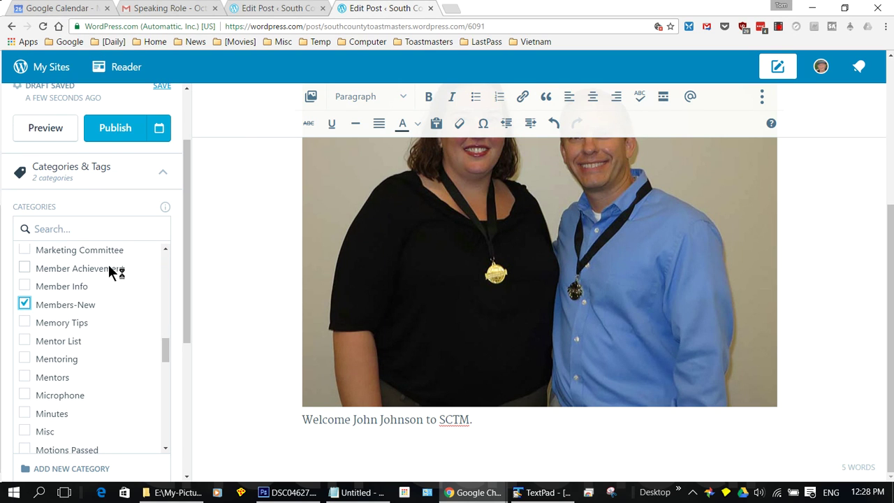
- Uncheck the Uncategorized category so only Members-New remains
scroll(108, 265, "up", 3)
scroll(208, 240, "up", 5)
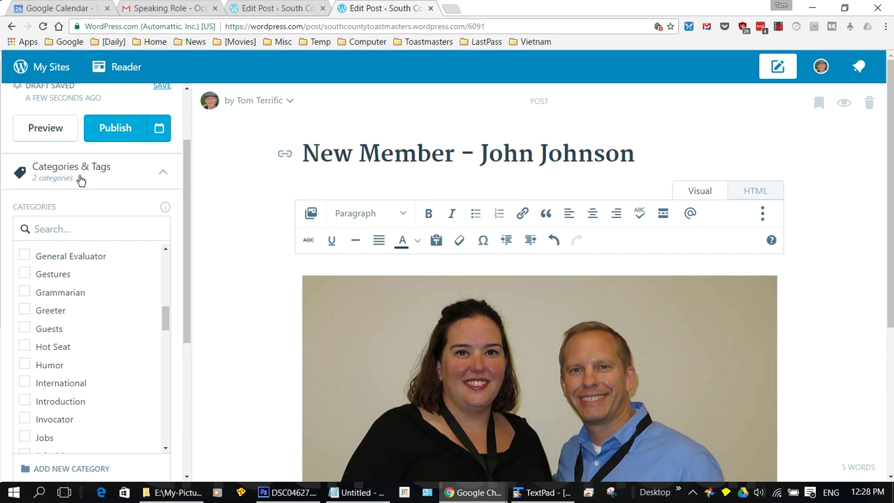
left_click(66, 181)
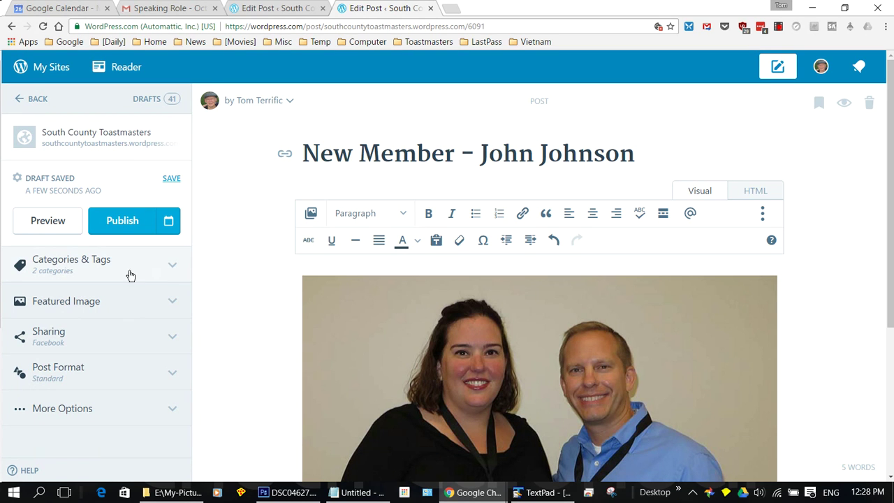
left_click(166, 272)
scroll(138, 283, "down", 5)
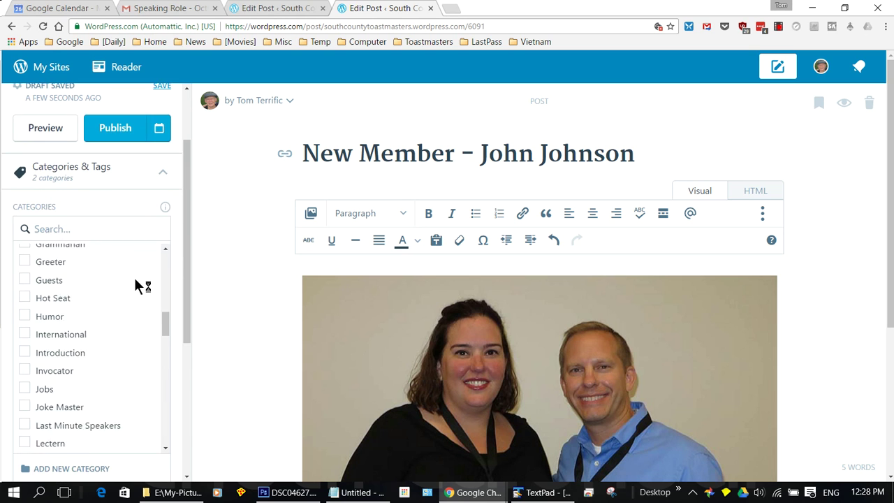
left_click_drag(163, 332, 162, 426)
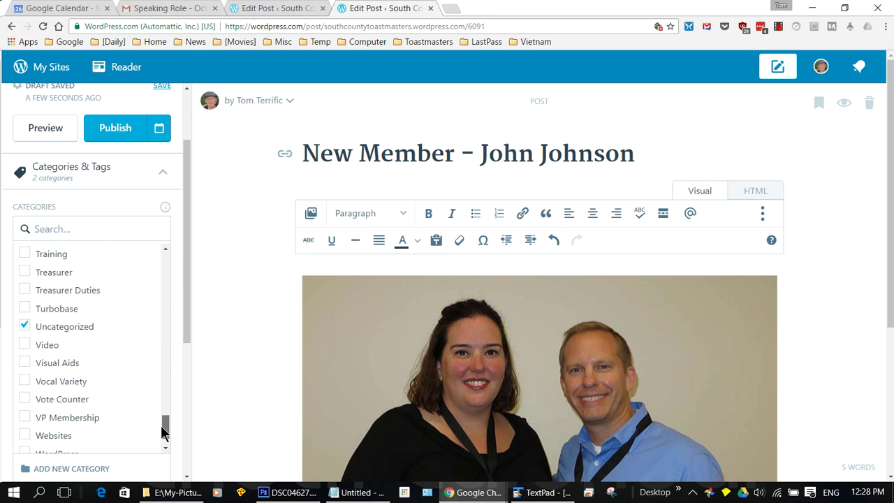
left_click(24, 327)
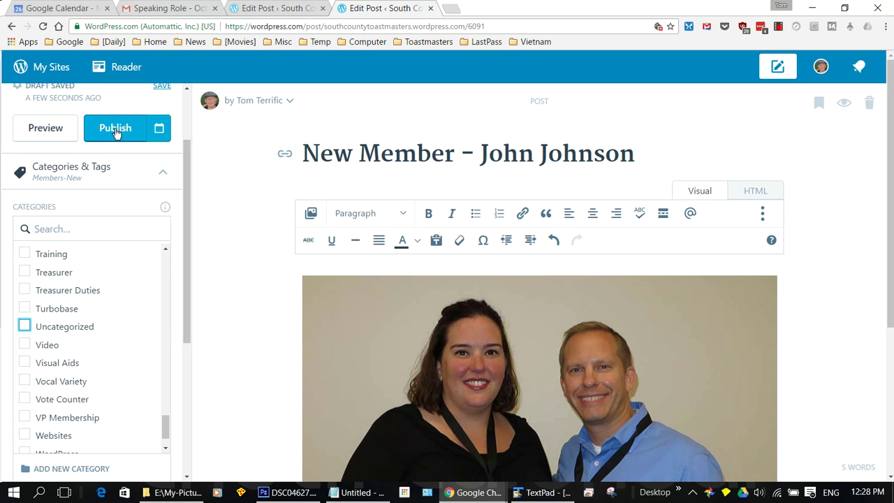
scroll(93, 168, "up", 3)
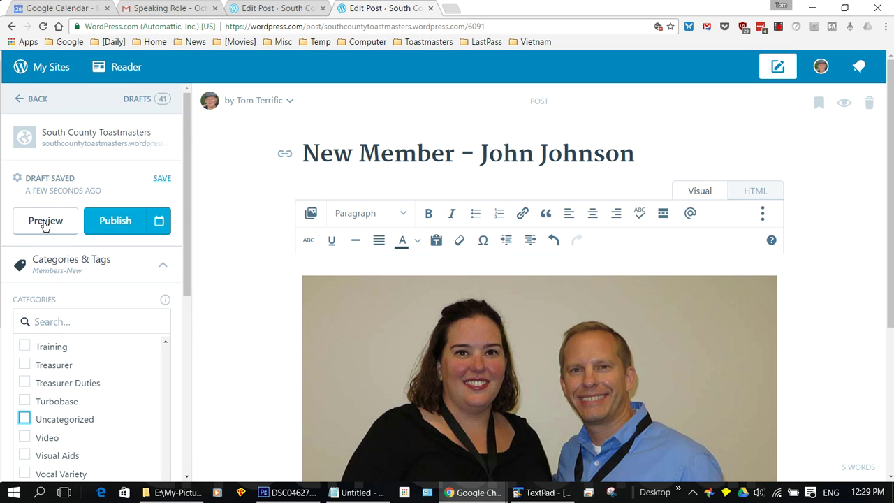
left_click(44, 220)
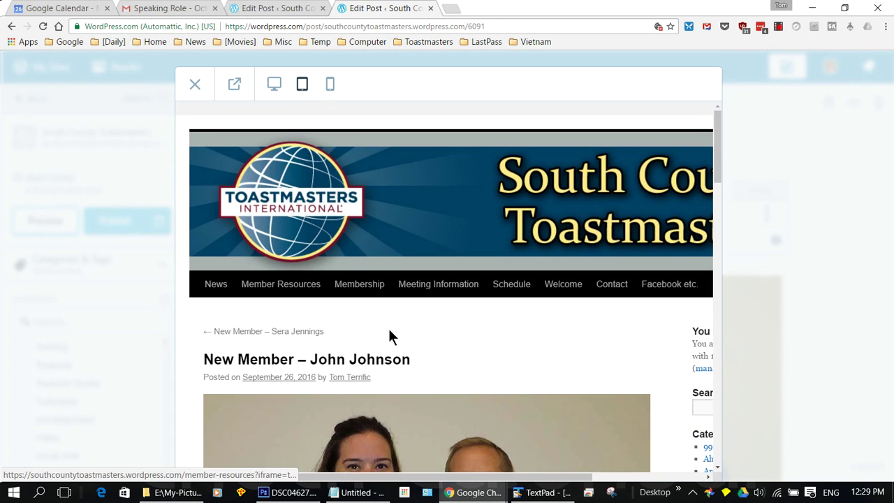
scroll(389, 336, "down", 4)
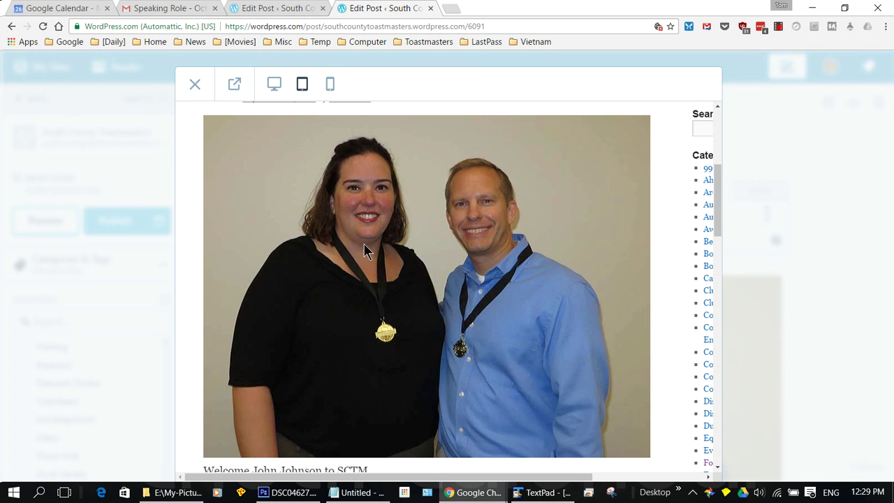
scroll(363, 243, "up", 4)
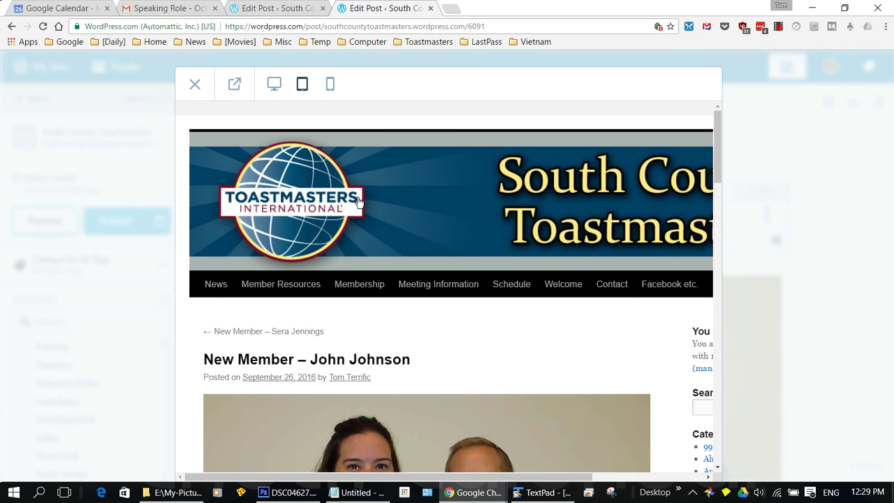
left_click(188, 86)
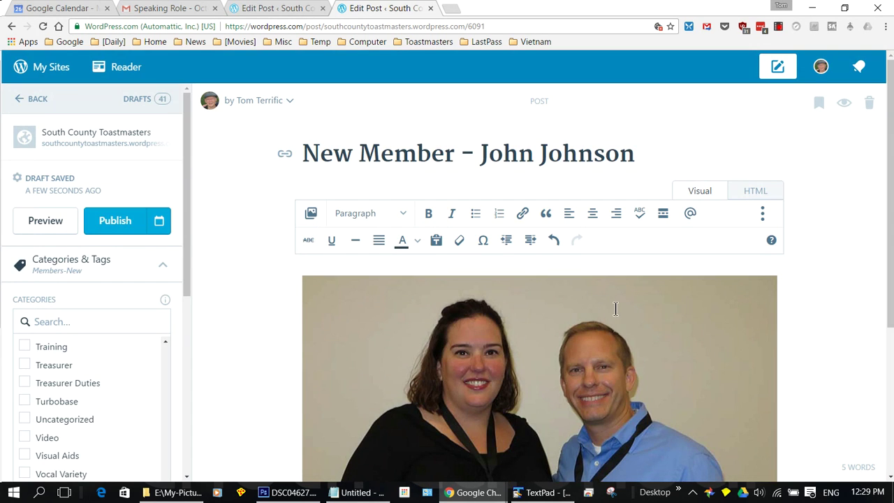
- Shrink the photo to about 313 × 240, left-align it, and preview the post
left_click(646, 310)
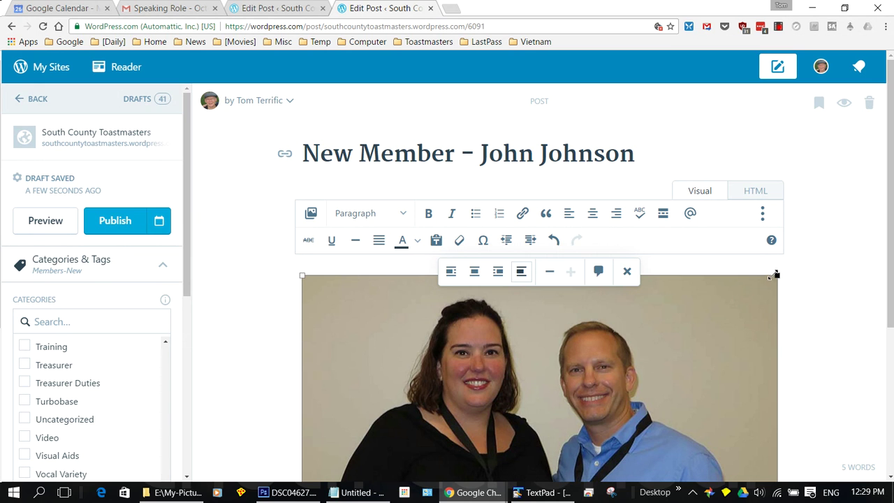
left_click_drag(776, 274, 576, 340)
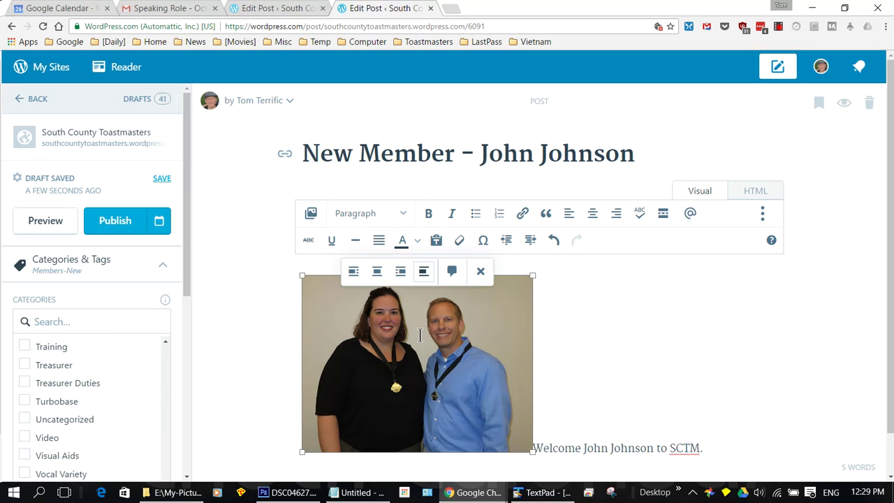
left_click(352, 275)
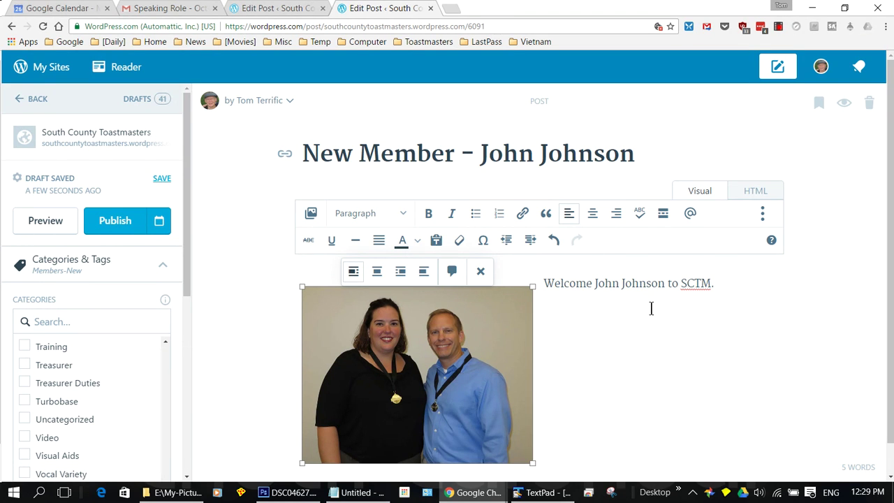
left_click(28, 222)
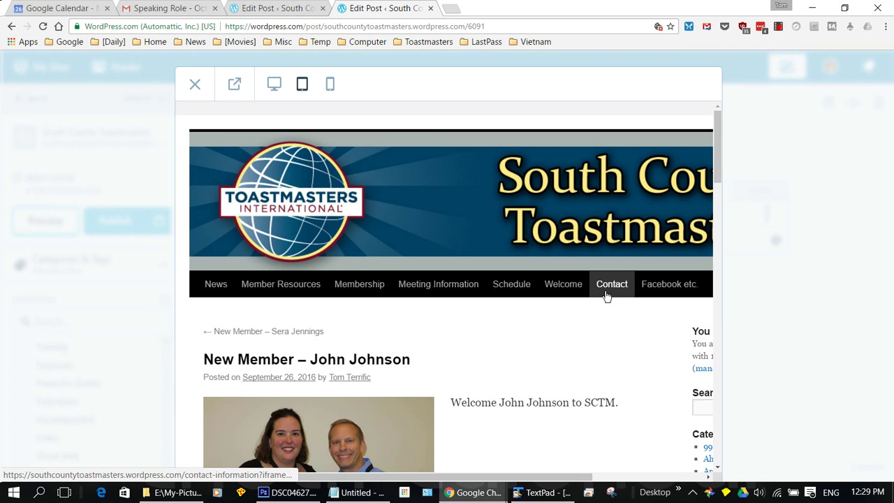
- Close the preview and deselect the photo back in the editor
scroll(606, 296, "down", 3)
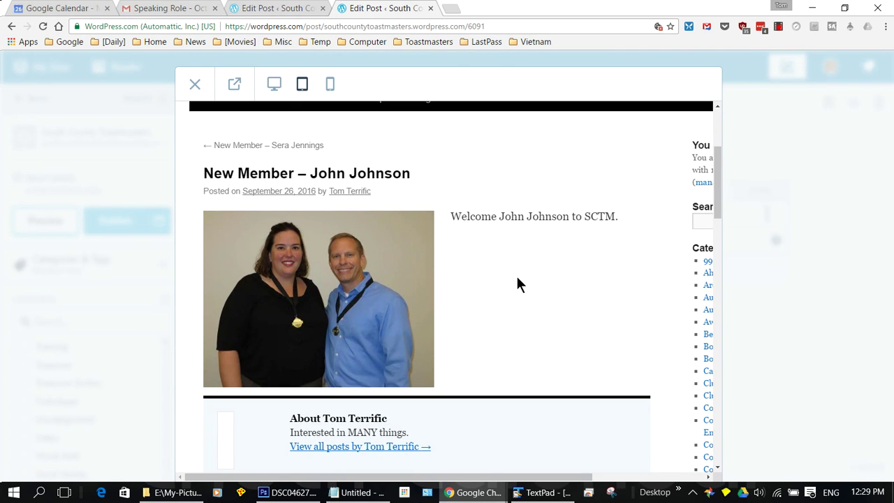
scroll(516, 282, "up", 3)
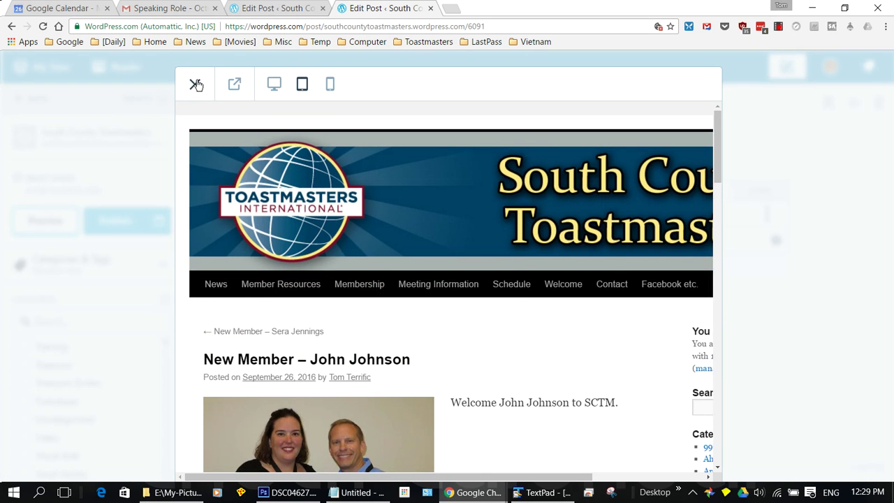
left_click(196, 84)
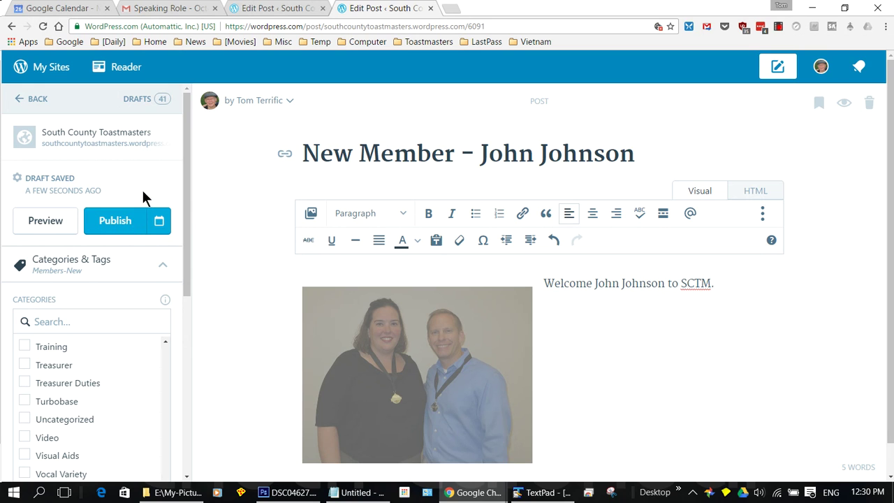
left_click(625, 386)
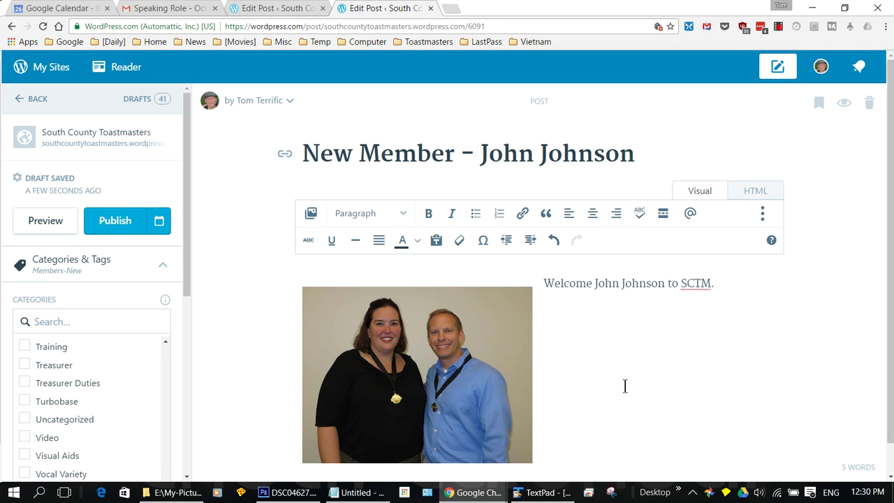